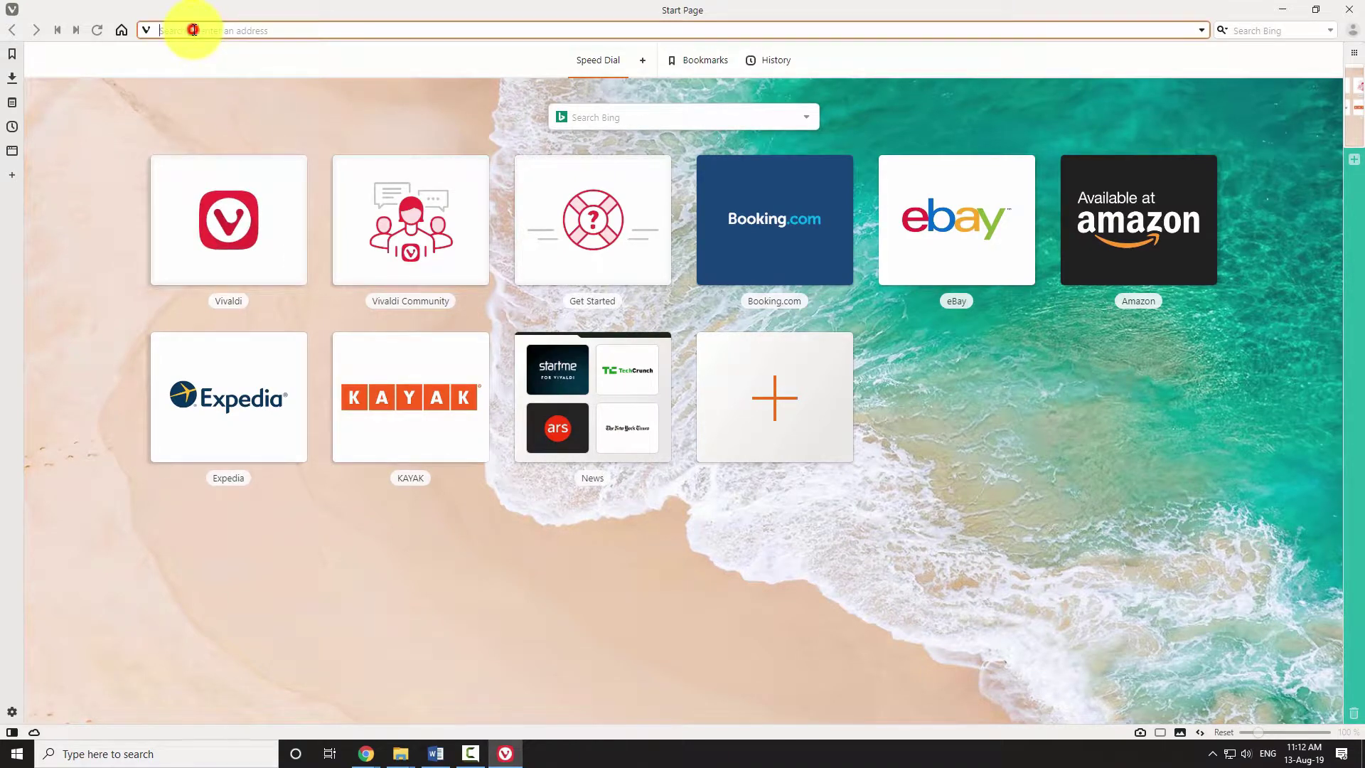
Load brahminweb.com from Vivaldi's address bar
left_click(193, 30)
type("brahminweb.c")
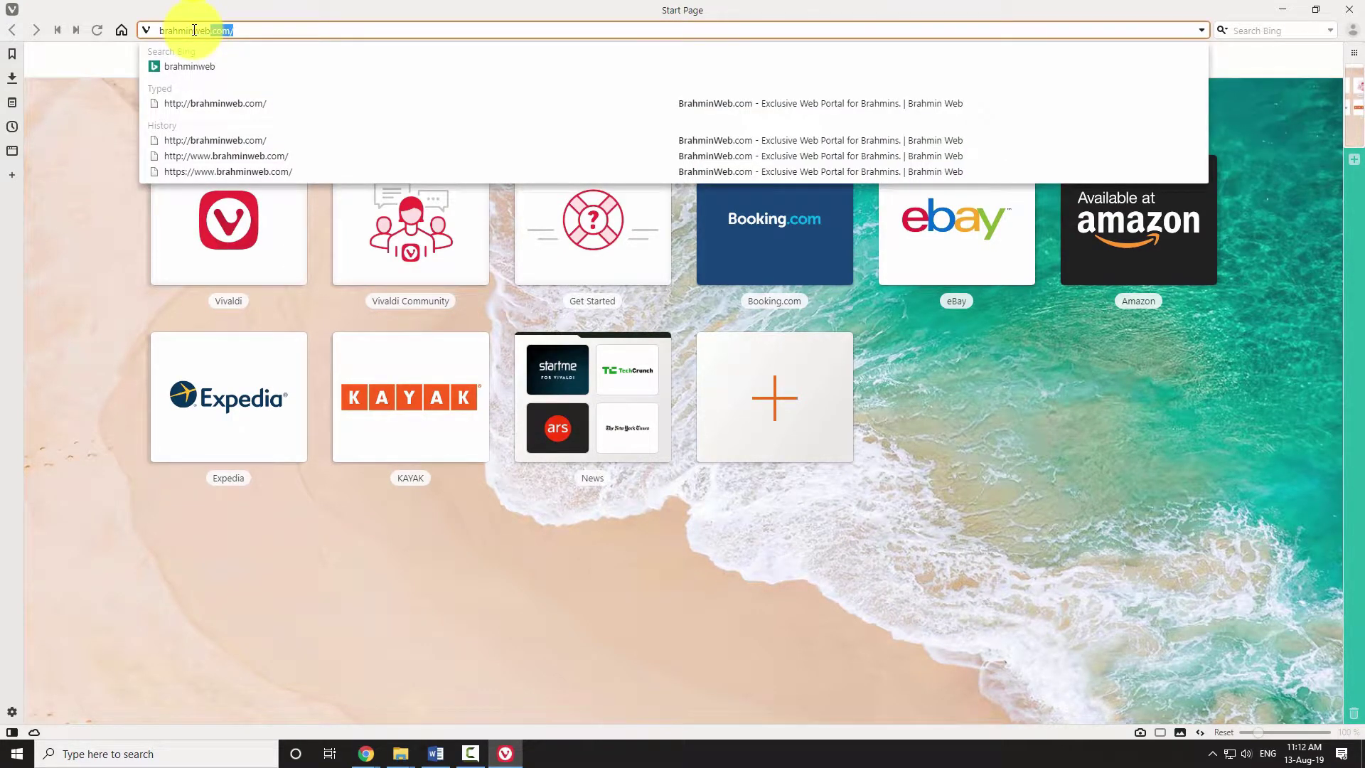
type("om")
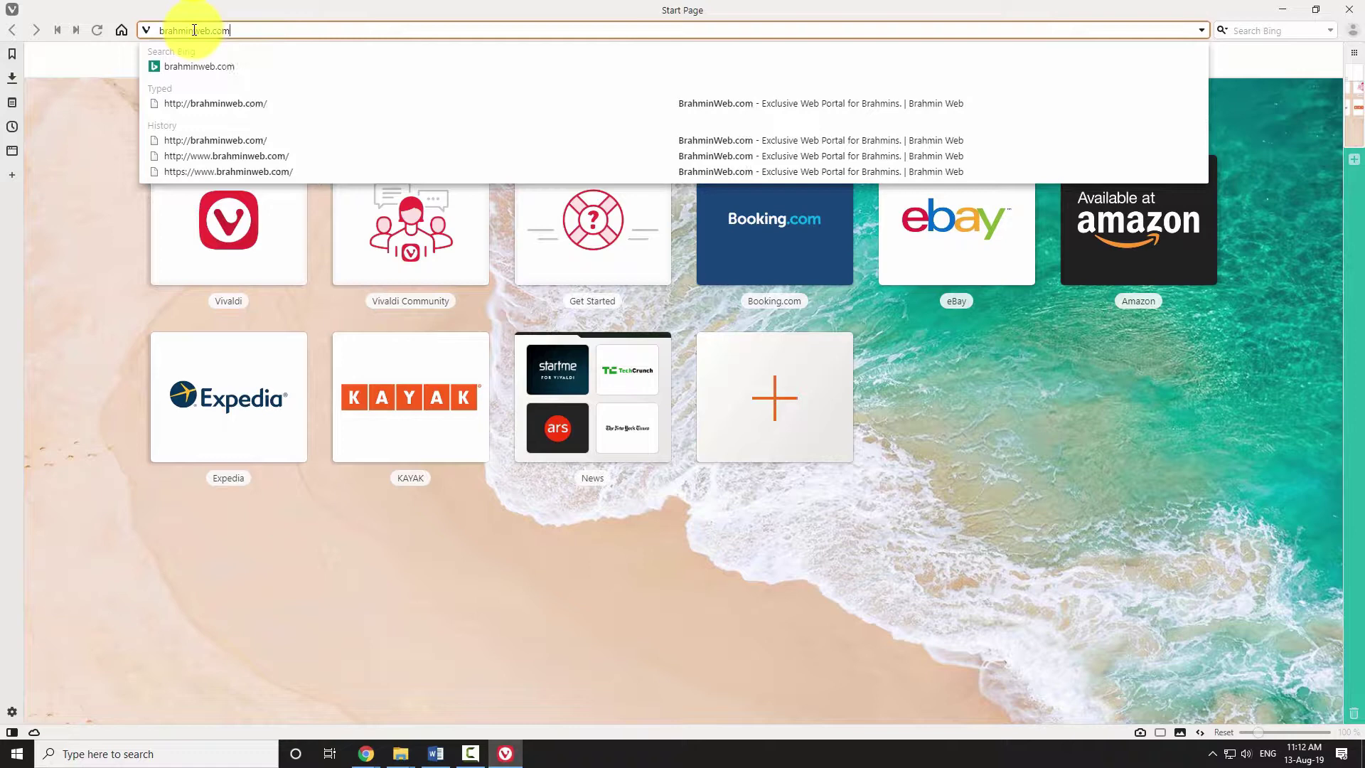
key("Return")
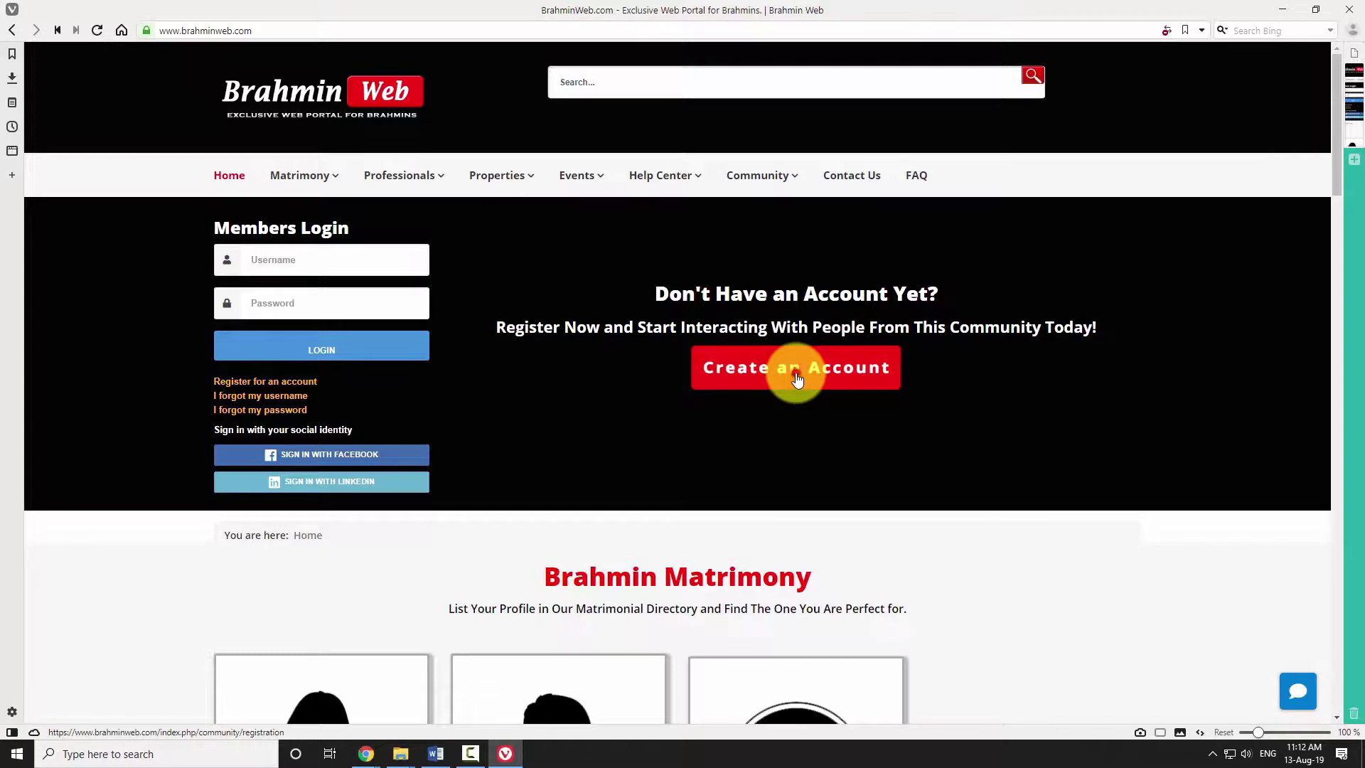
Start account registration via LinkedIn sign-in and allow BrahminWeb access
left_click(795, 375)
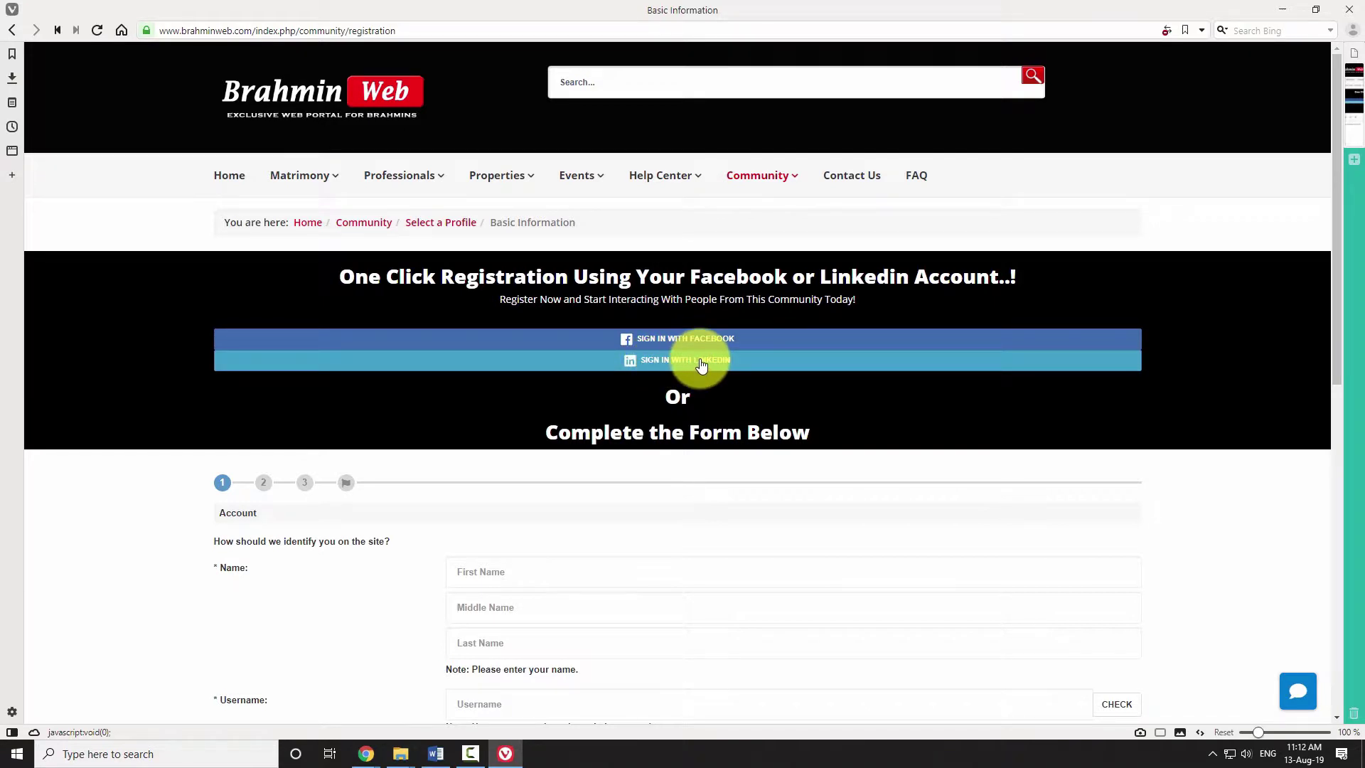
scroll(758, 481, "down", 2)
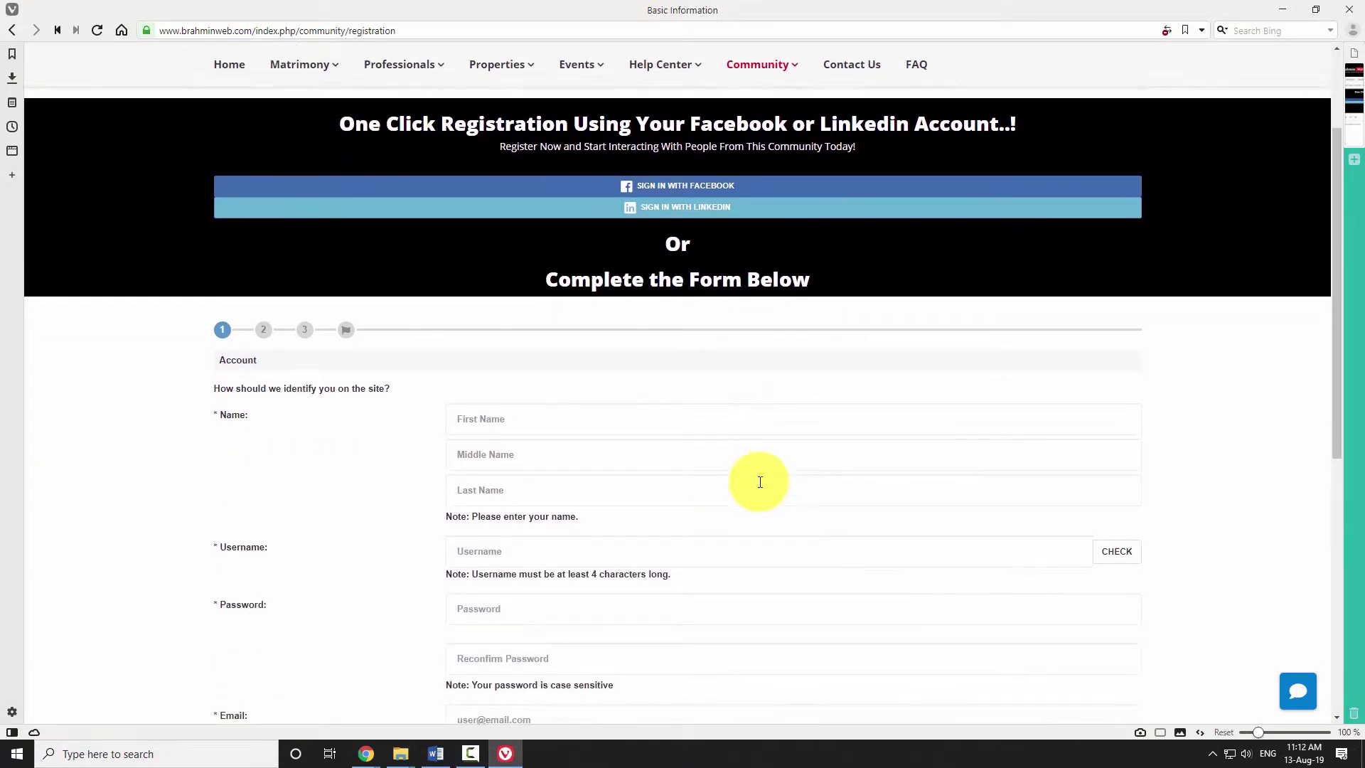
scroll(757, 481, "down", 2)
scroll(760, 481, "down", 2)
scroll(760, 481, "down", 2)
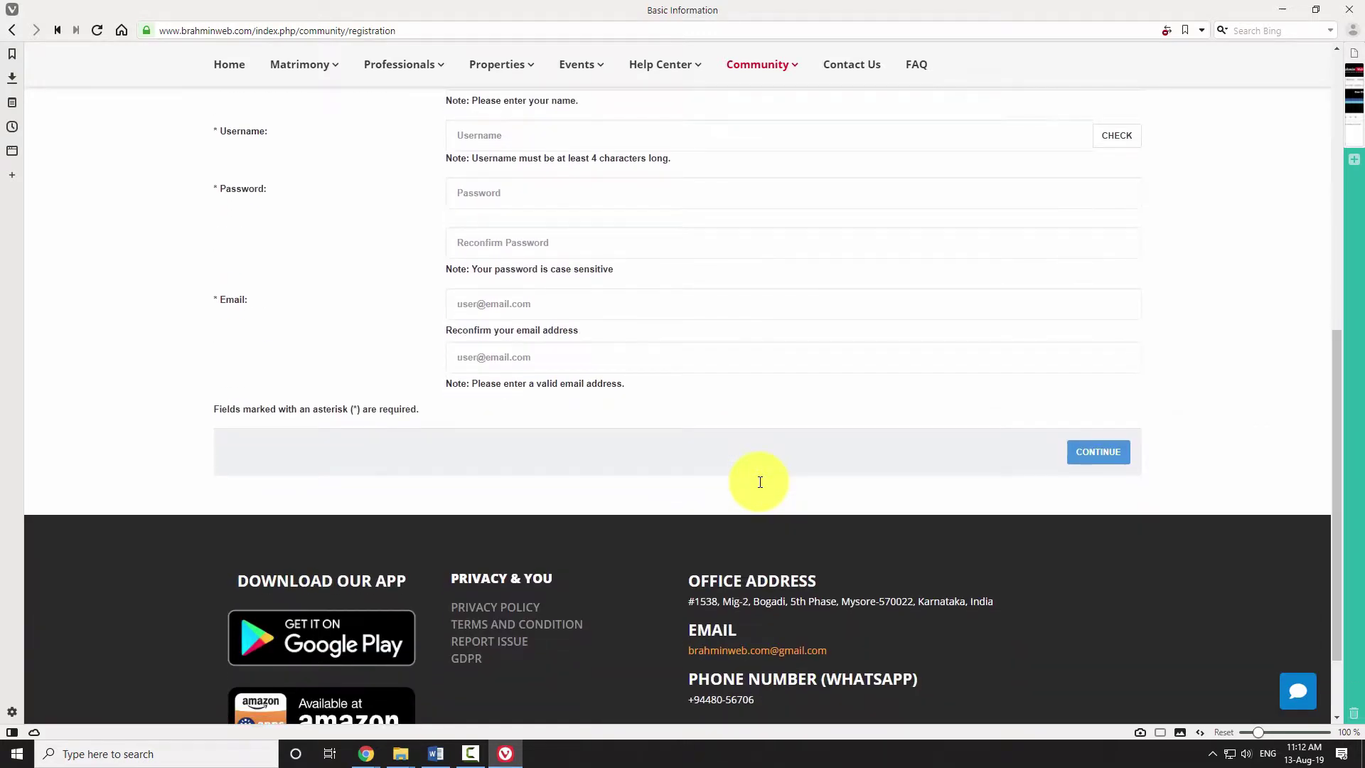
scroll(760, 486, "up", 2)
scroll(759, 487, "up", 5)
scroll(760, 487, "up", 3)
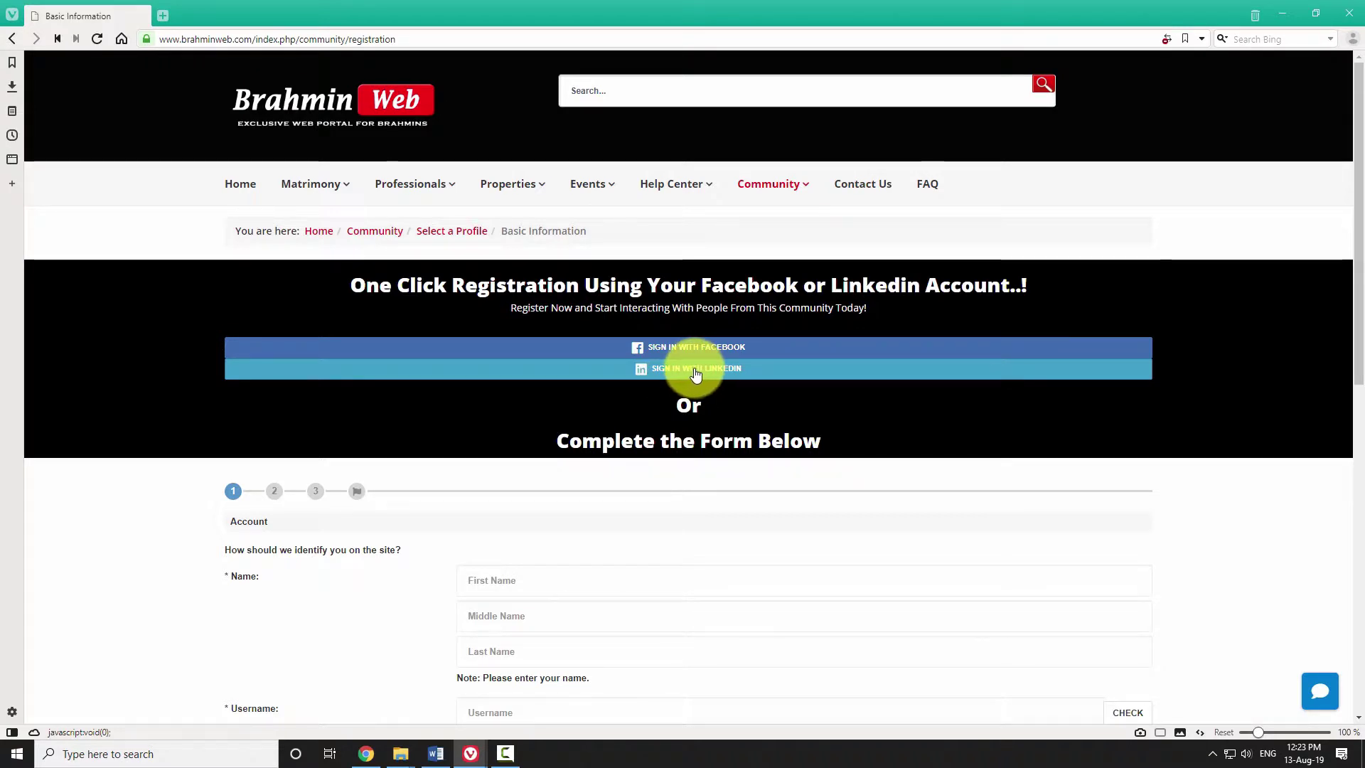
left_click(693, 372)
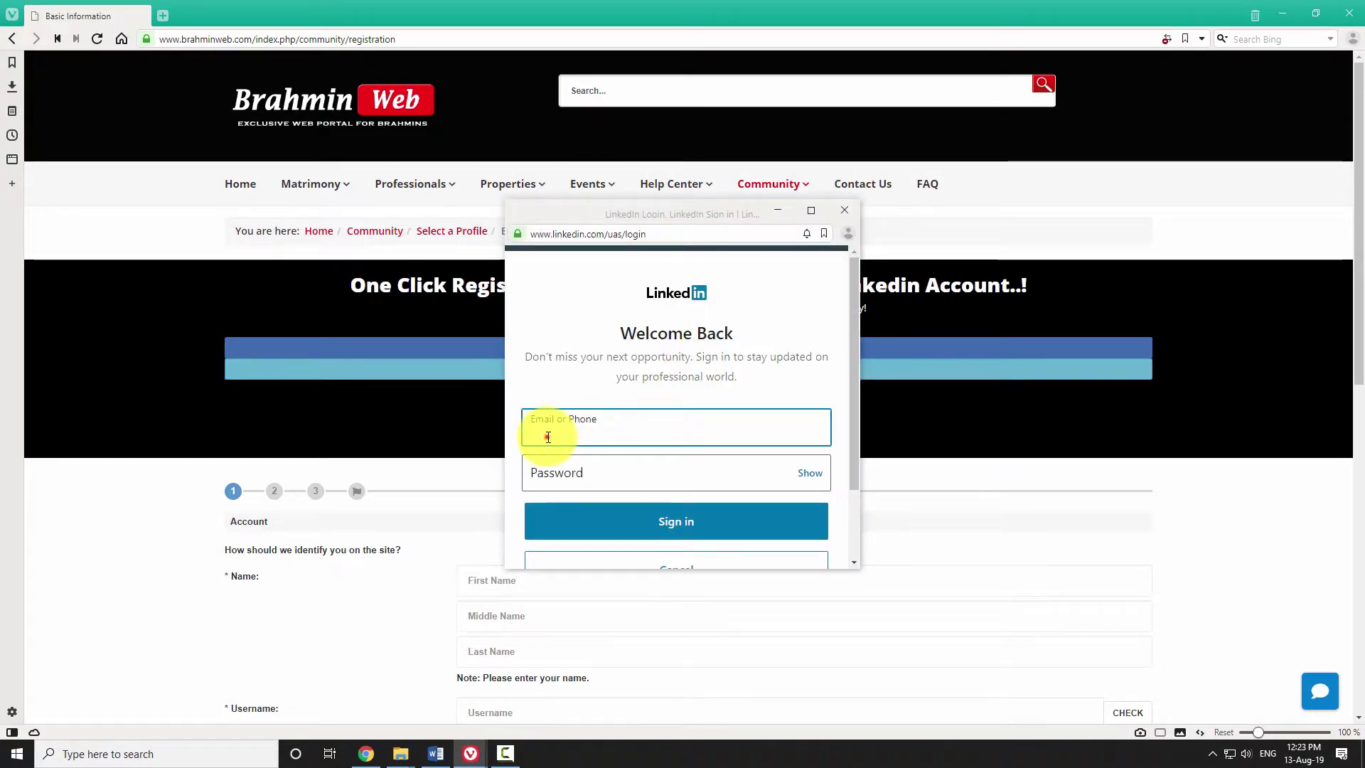
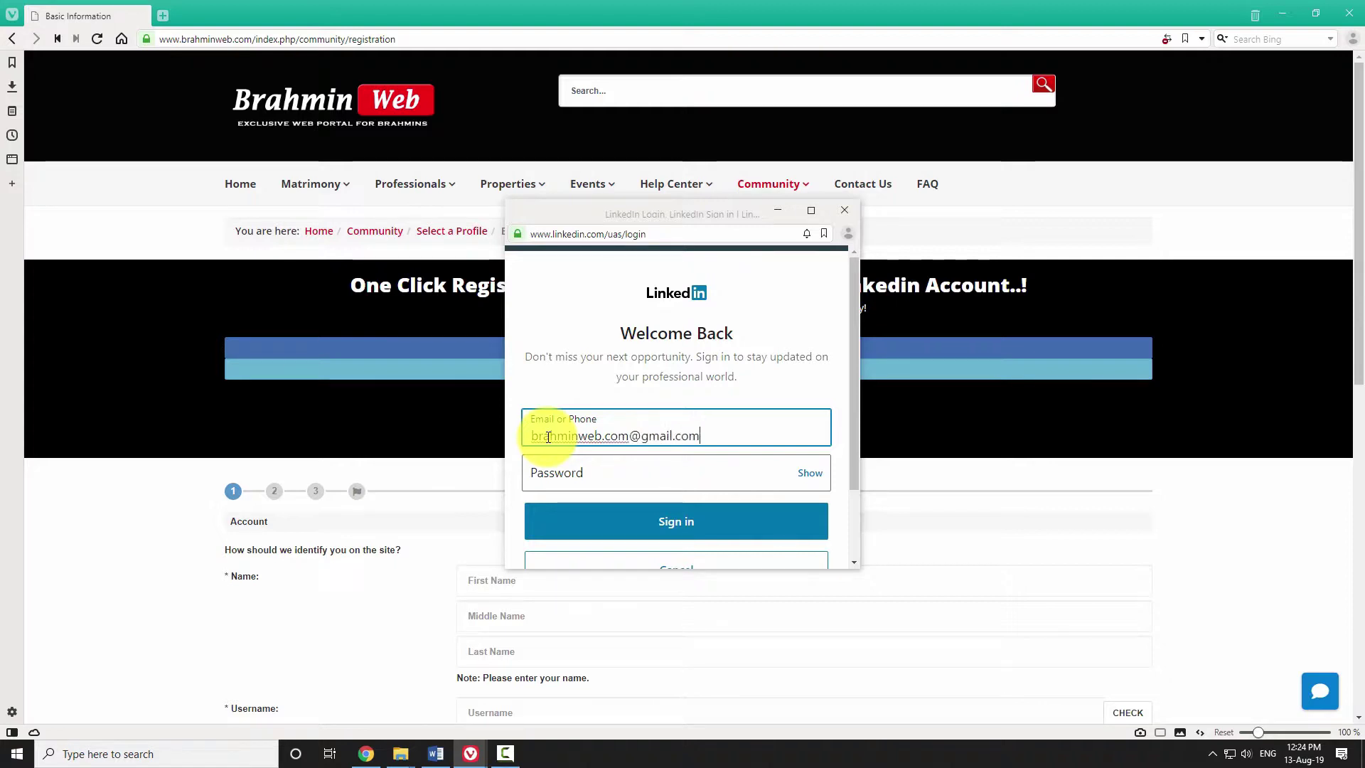
key("Tab")
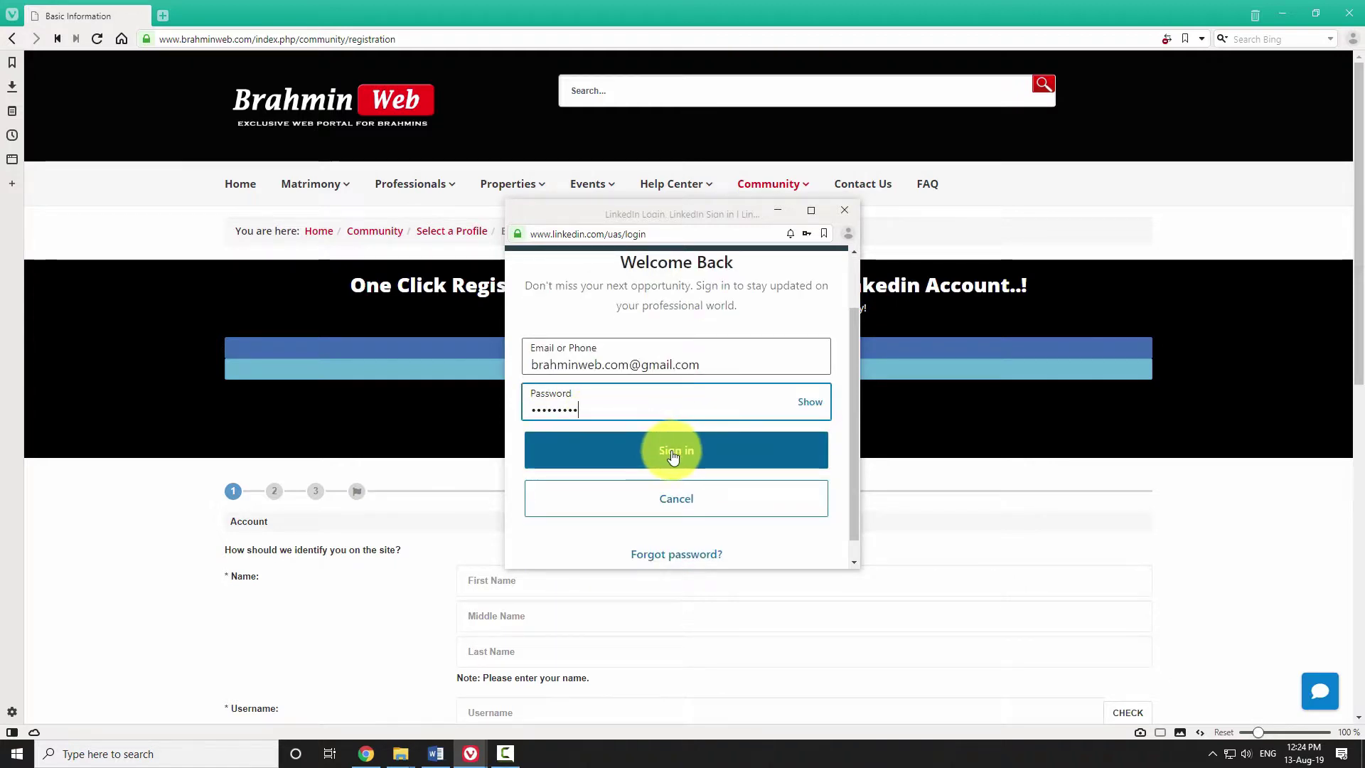
left_click(673, 456)
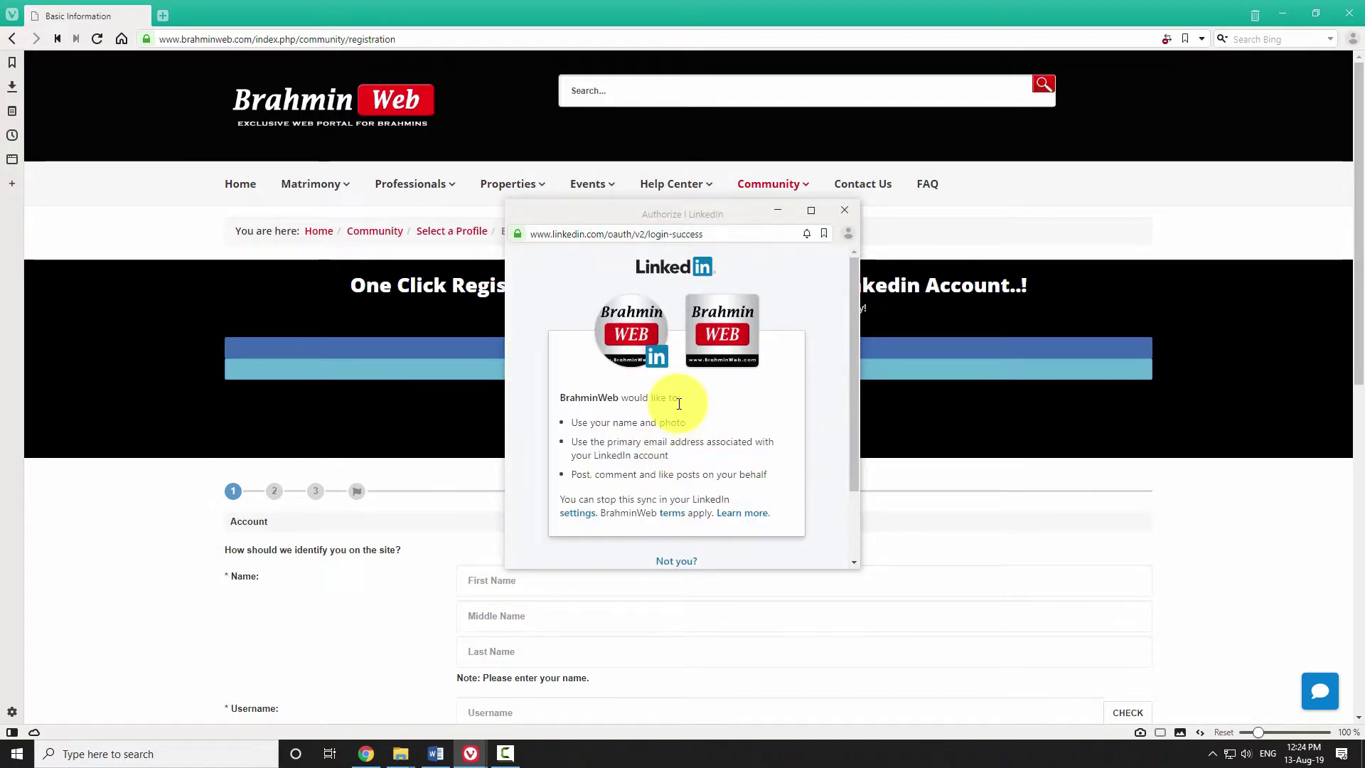
scroll(678, 403, "down", 2)
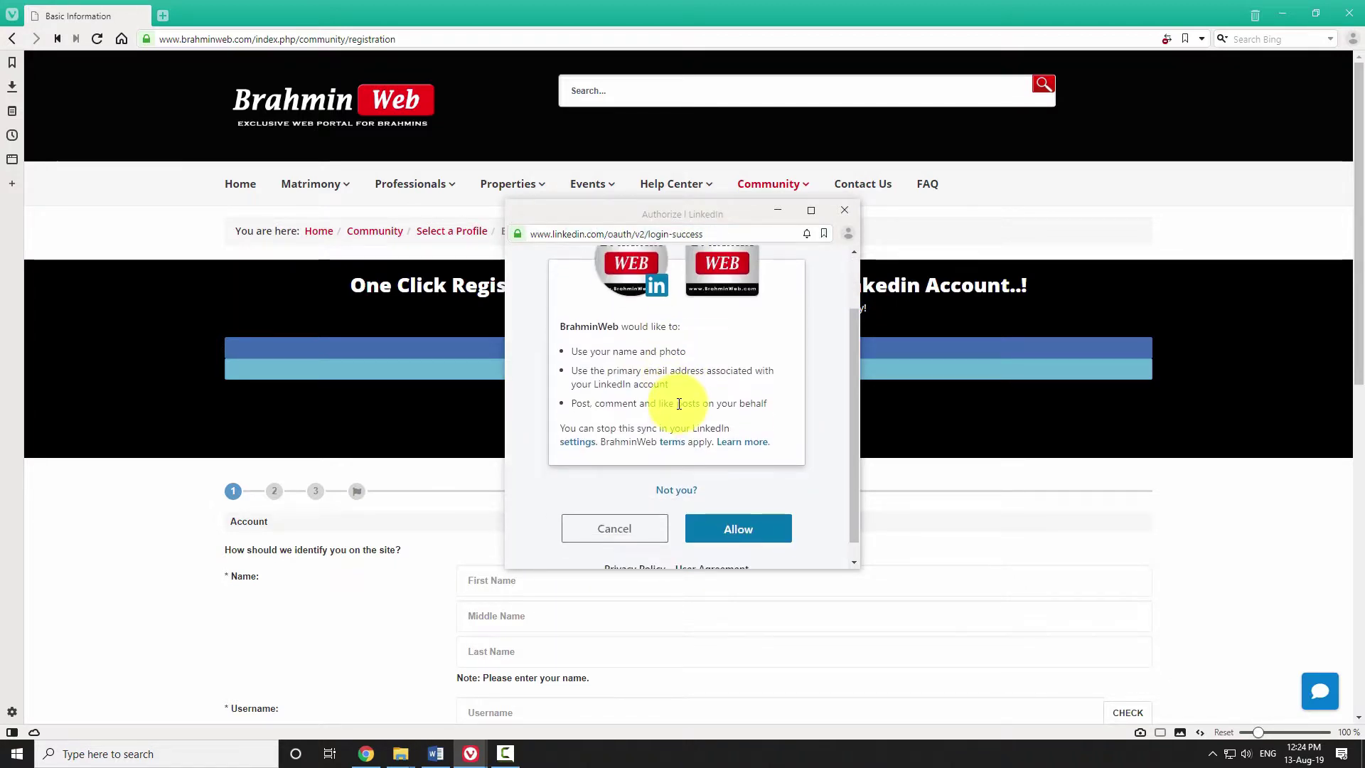
left_click(729, 532)
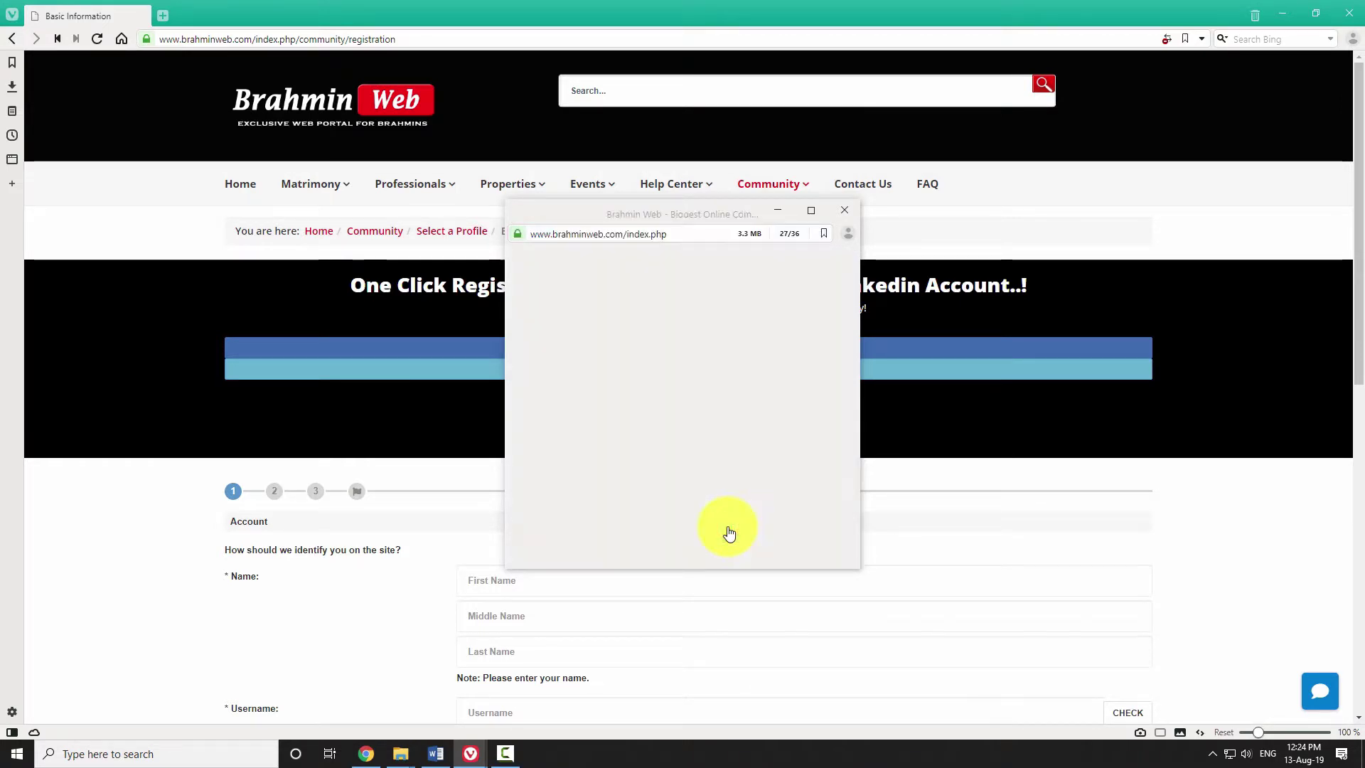
scroll(832, 538, "down", 5)
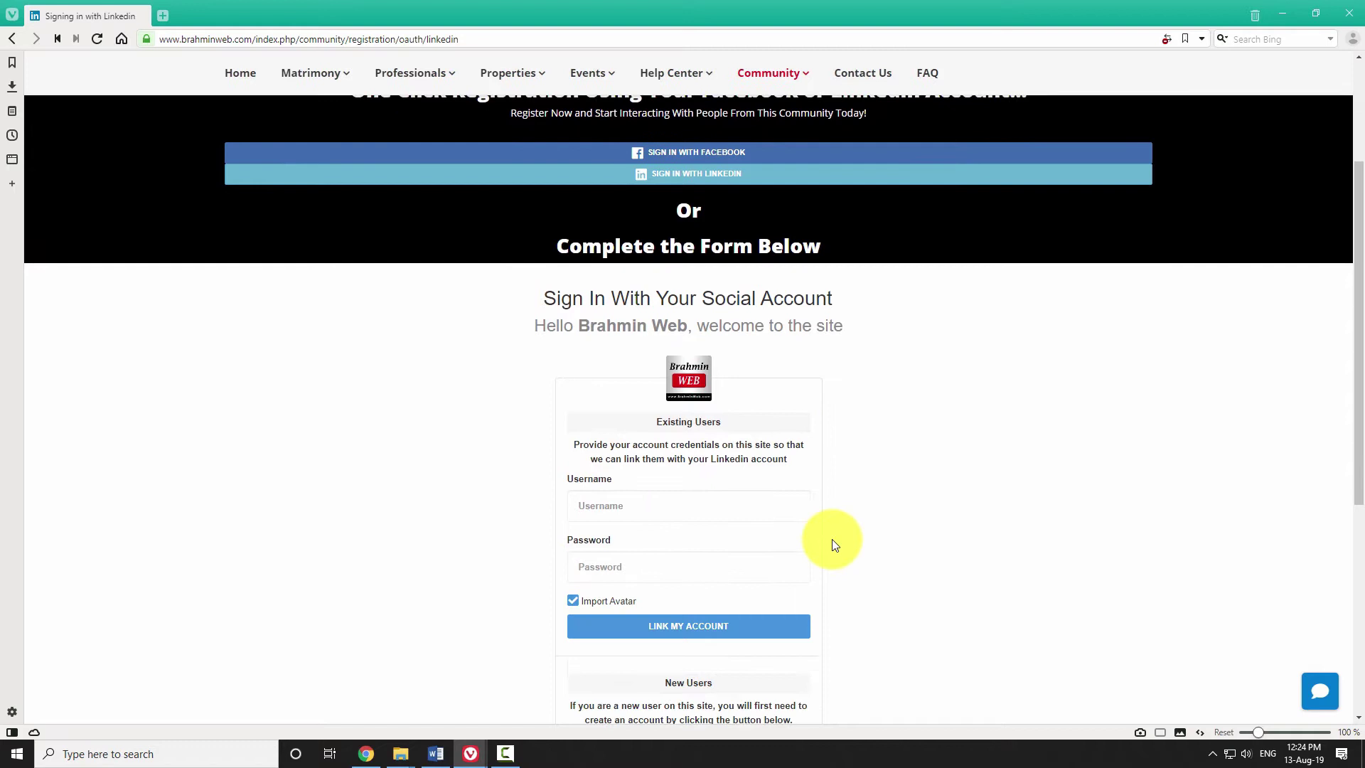
Create the new account, view its Profile page, then close the browser
left_click(724, 652)
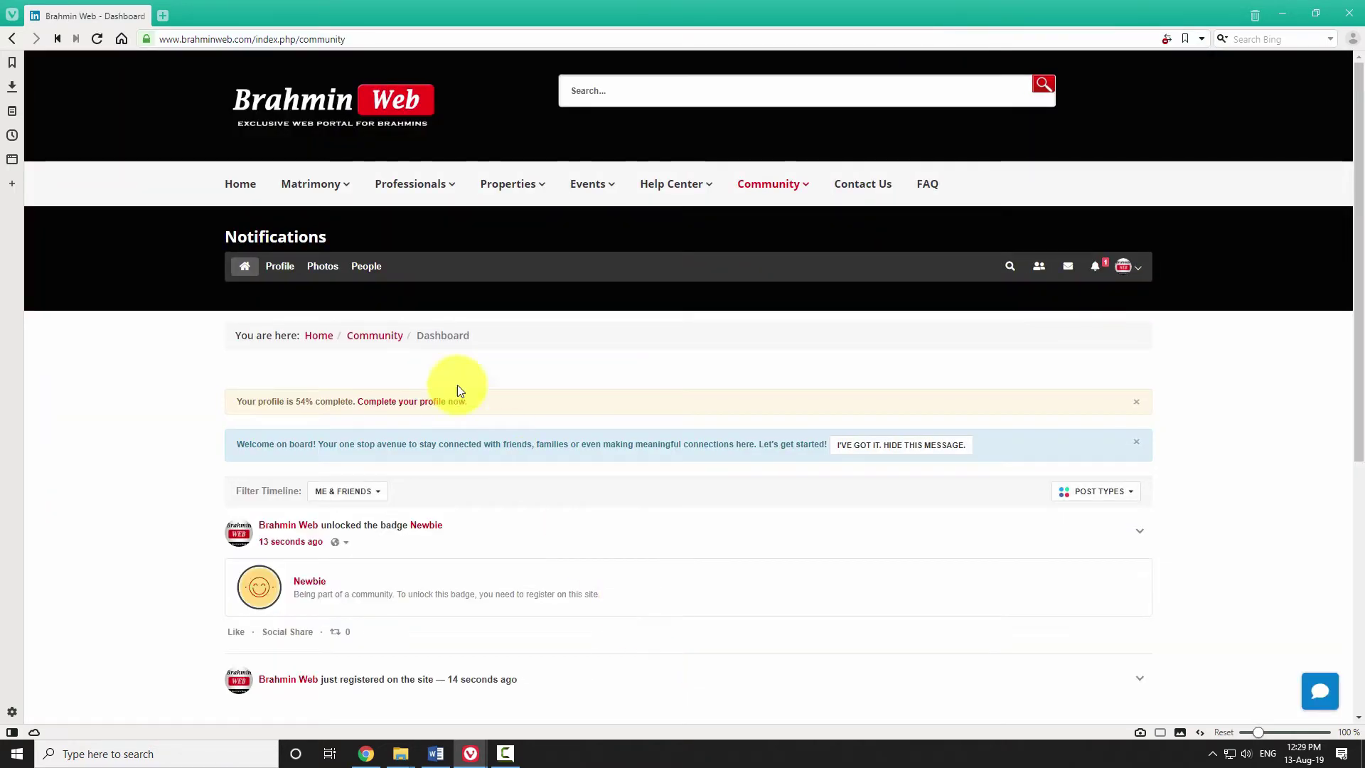
left_click(279, 267)
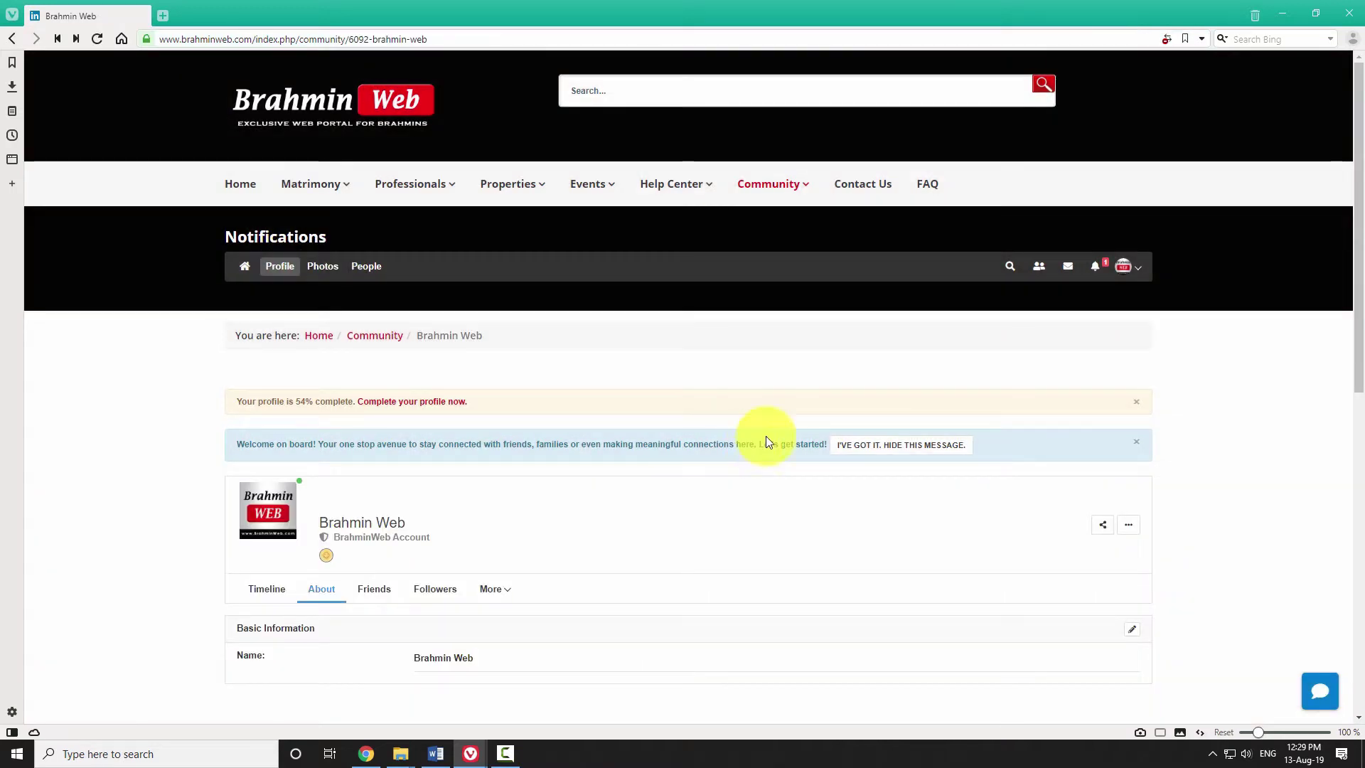
left_click(1346, 14)
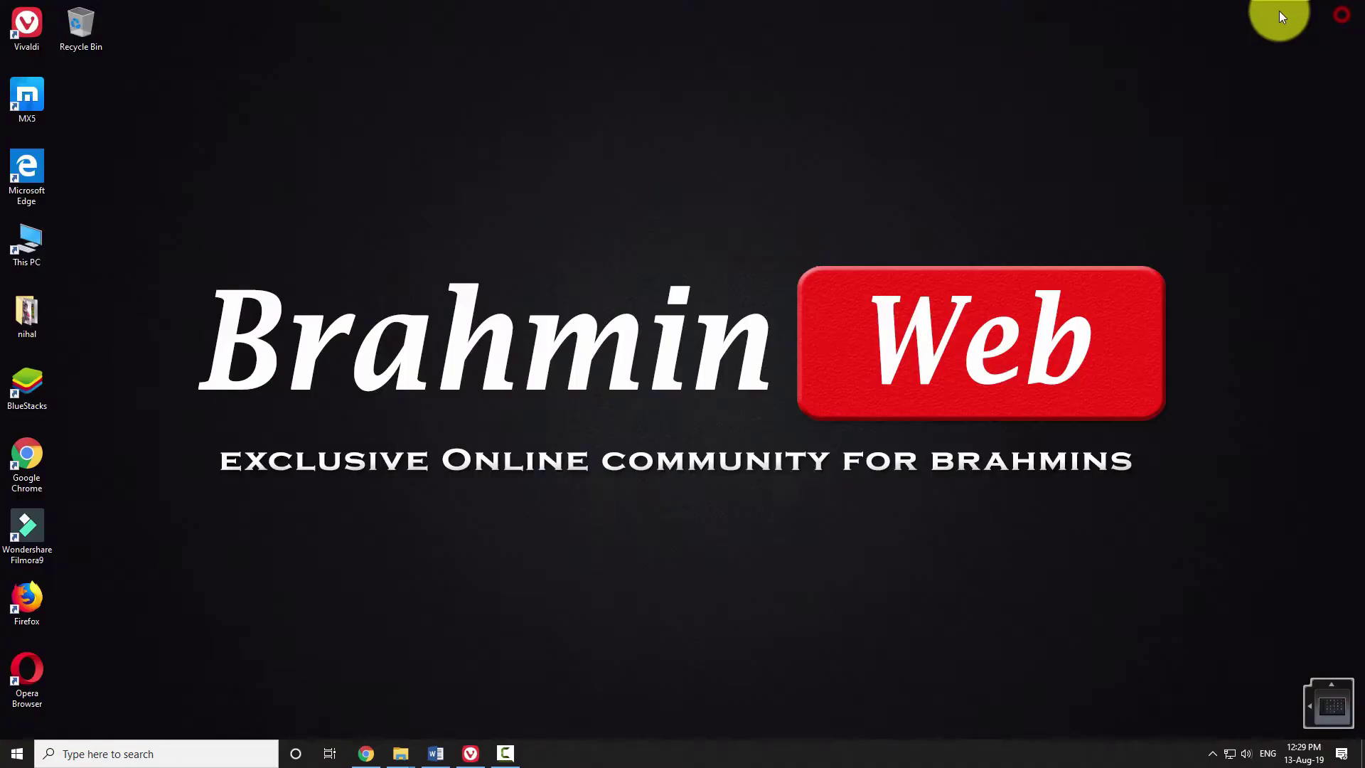